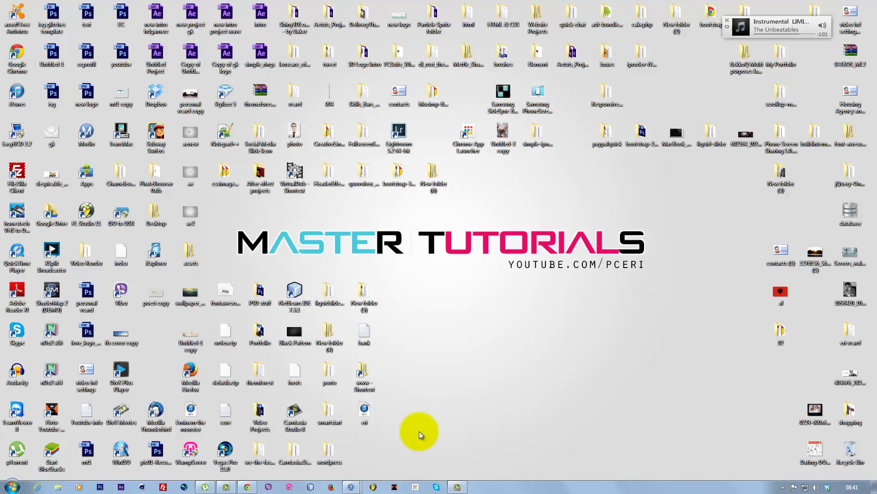
Open the Music library in Windows Explorer via Documents and select 2Ton - Missing Me 2013
left_click(6, 487)
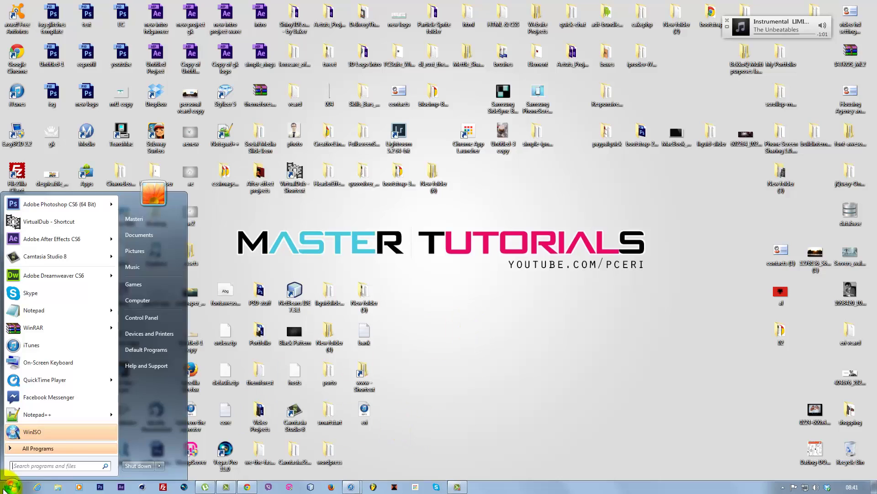
left_click(148, 236)
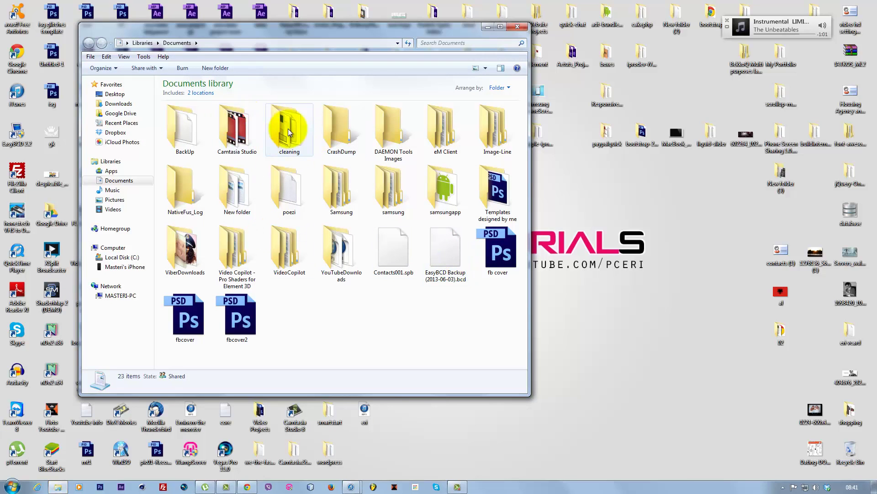
left_click_drag(342, 29, 436, 37)
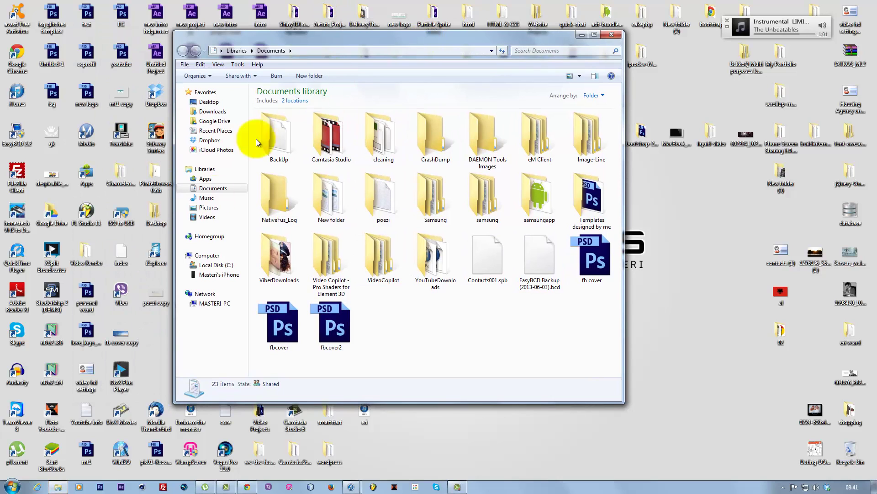
left_click(210, 198)
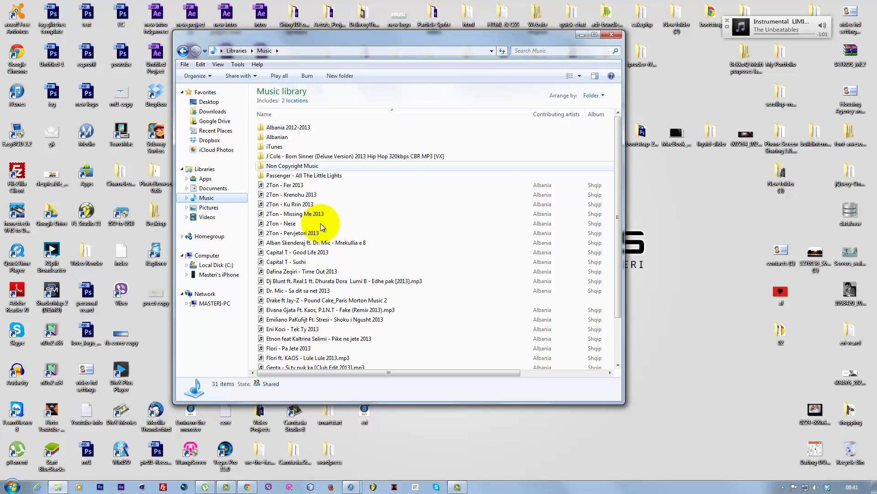
left_click(299, 214)
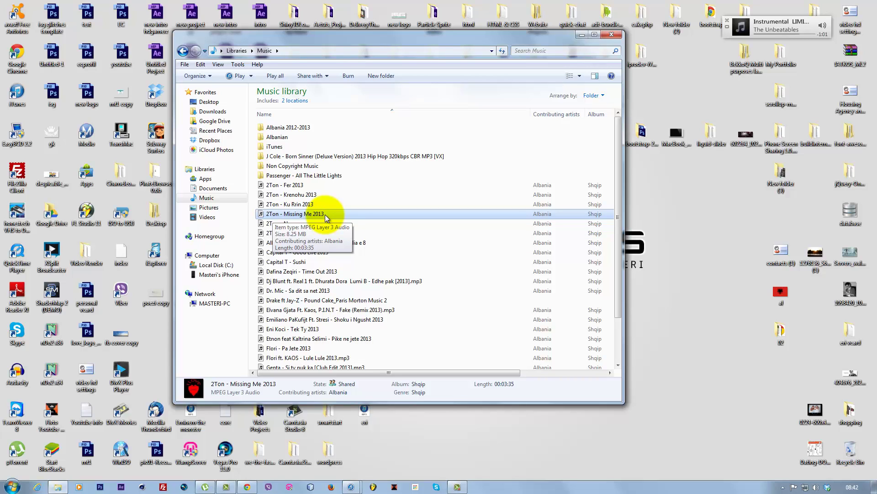
Untick 'Hide extensions for known file types' in Folder Options, then select 2Ton - Krenohu 2013.mp3
left_click(238, 65)
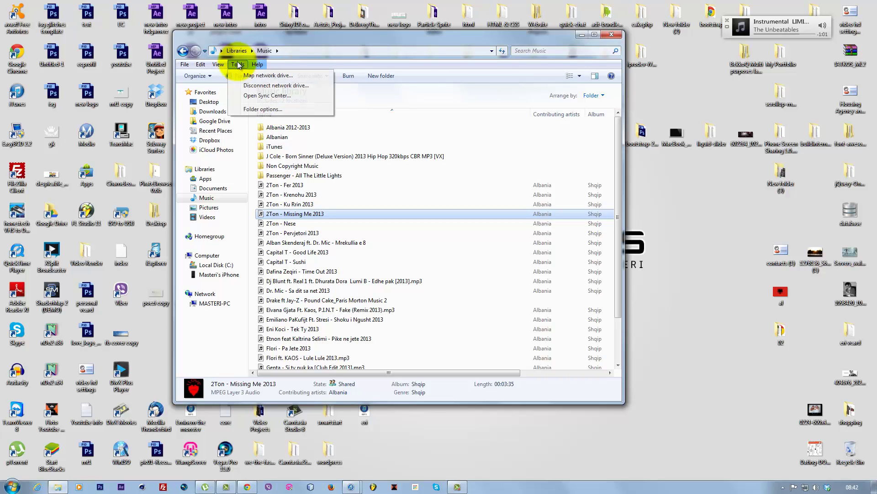
left_click(259, 110)
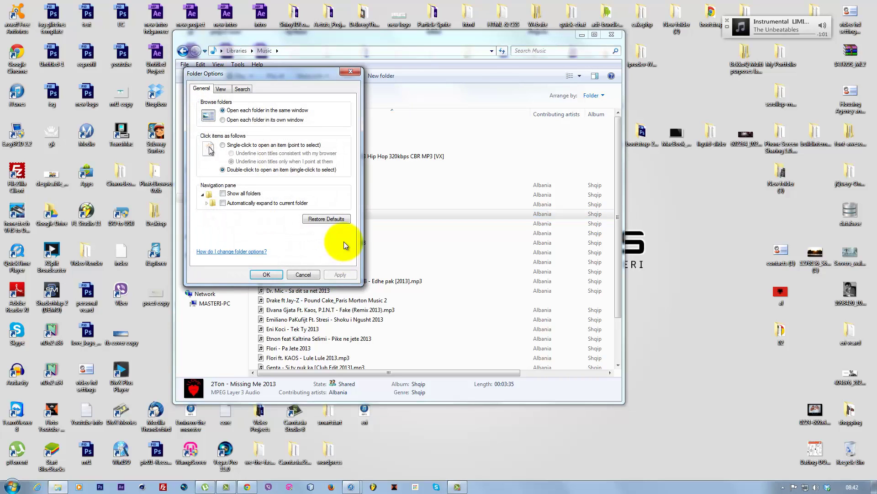
left_click(222, 90)
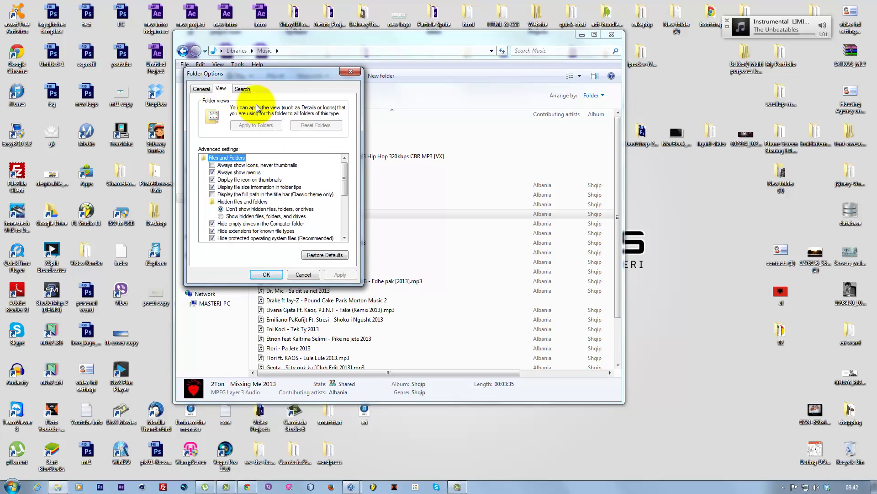
left_click(213, 232)
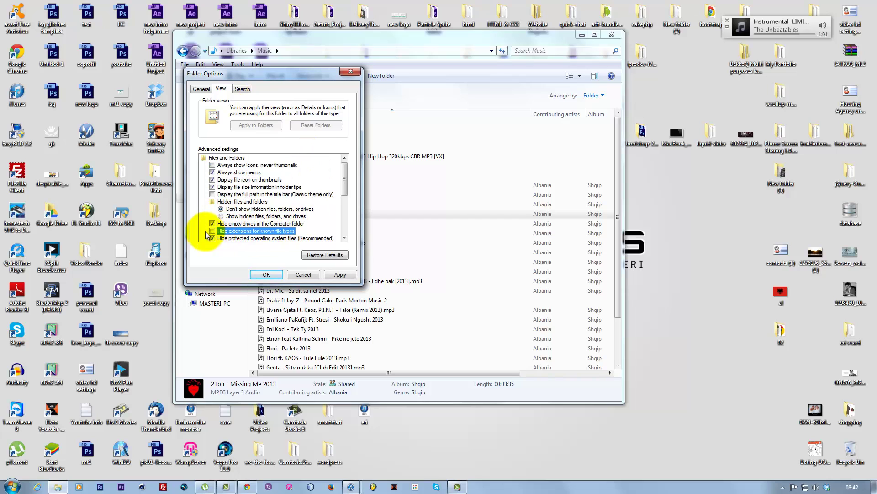
left_click(268, 275)
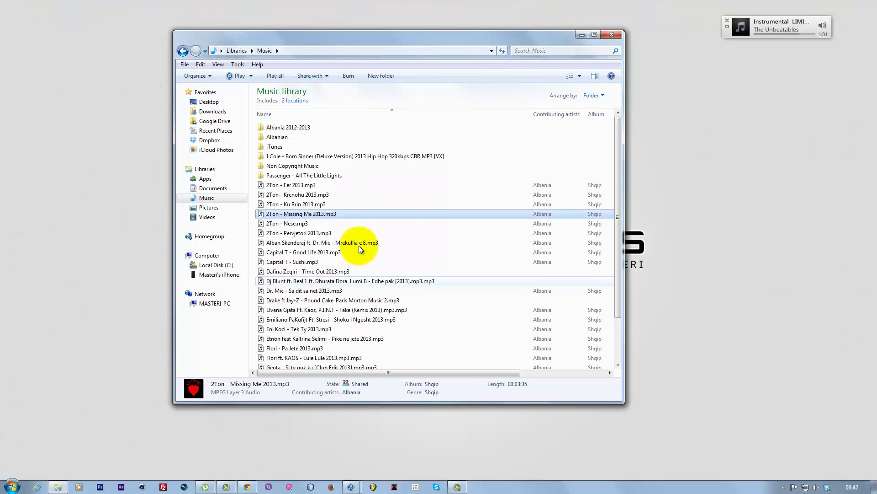
left_click(324, 195)
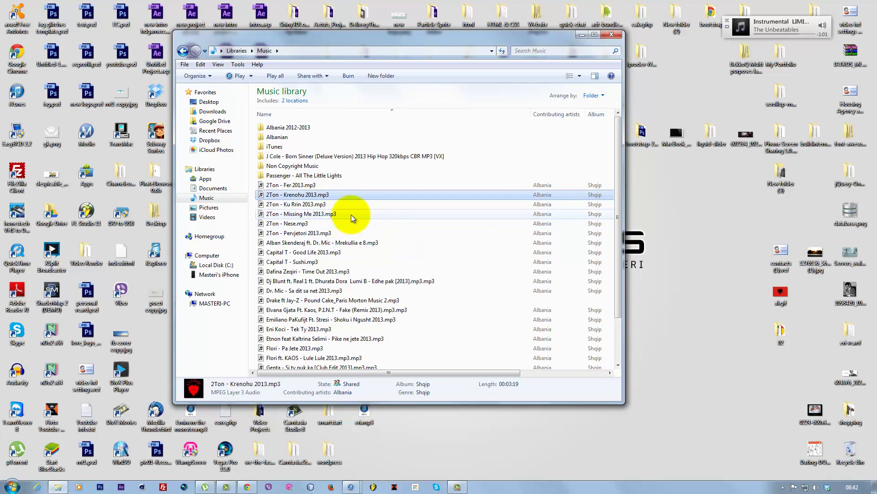
Close Explorer, bring iTunes back up and play Instrumental LIMITLESS182bpm
left_click(612, 34)
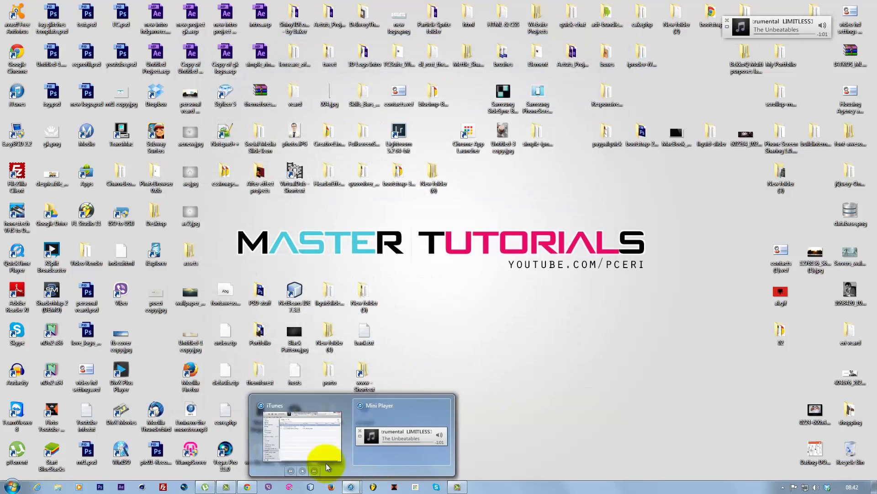
left_click(325, 463)
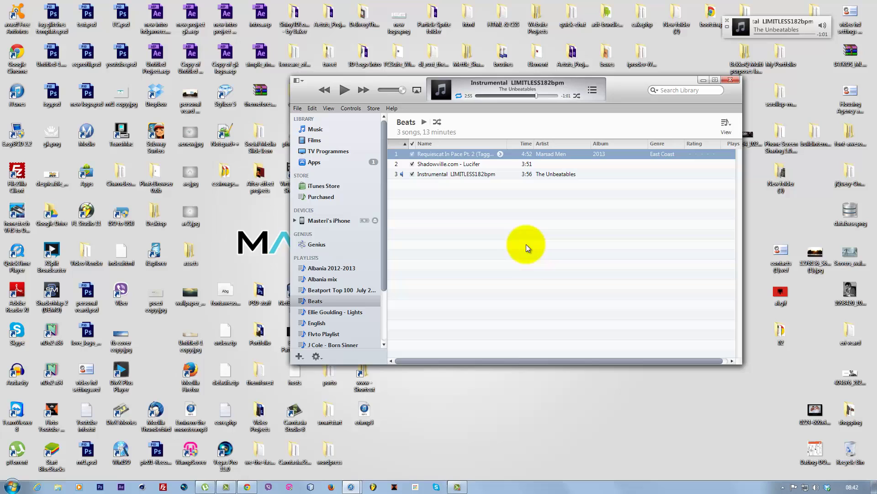
double_click(439, 176)
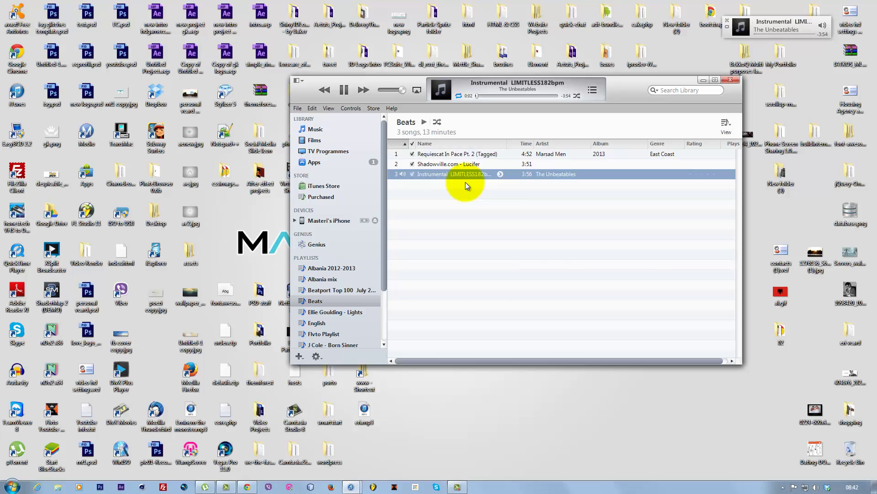
left_click_drag(631, 81, 580, 91)
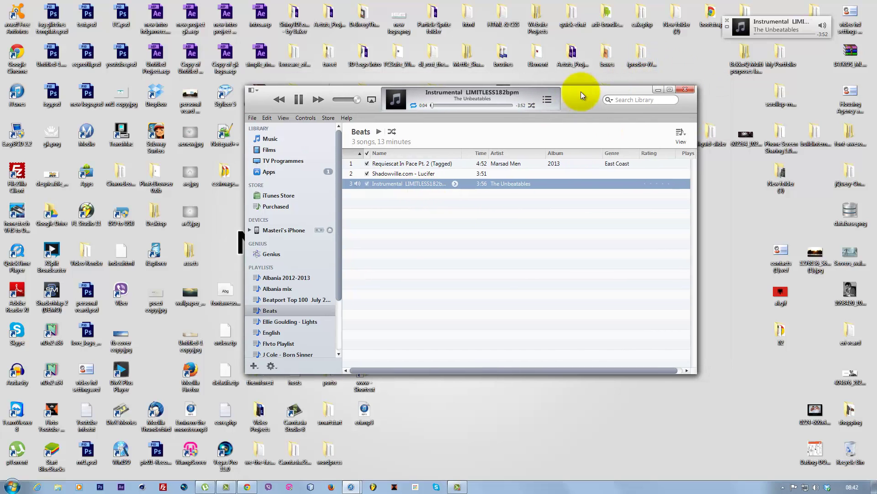
Play Burn from the Ellie Goulding - Lights playlist, then pause it
left_click(284, 321)
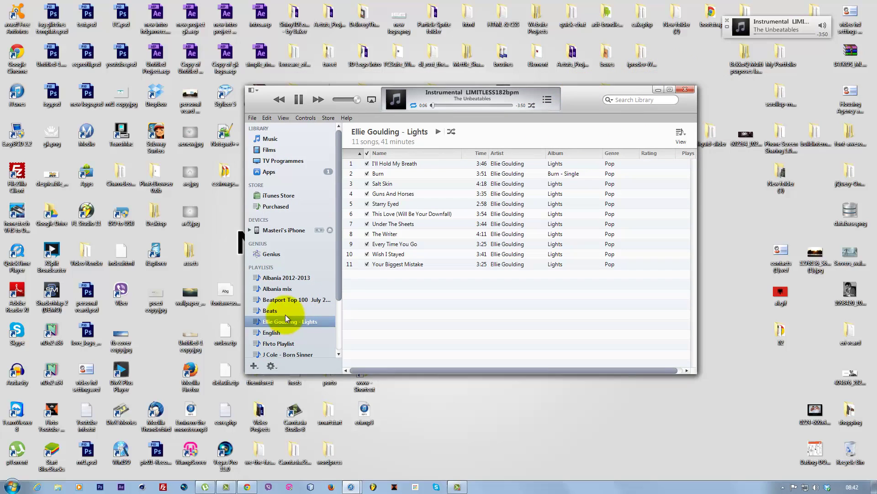
left_click(383, 174)
double_click(382, 174)
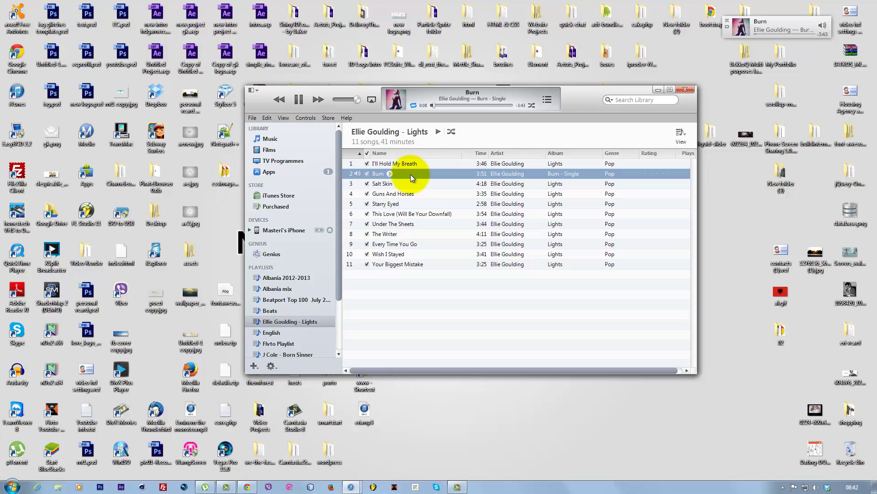
left_click(298, 99)
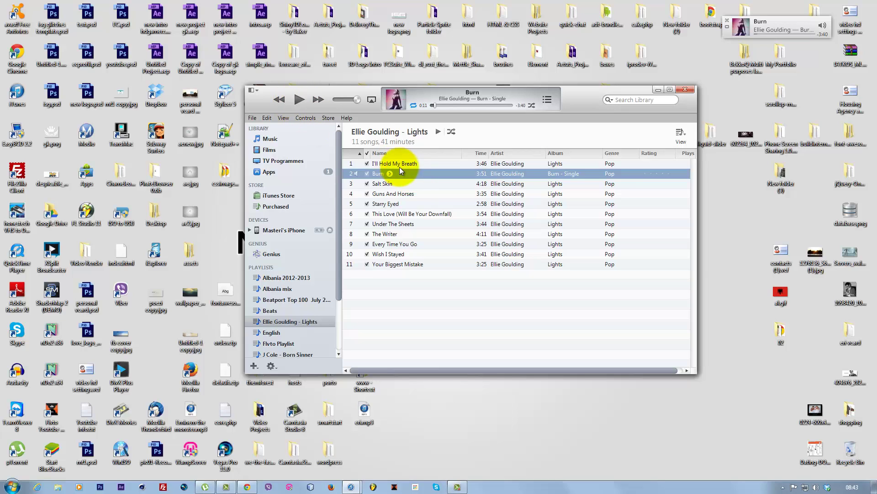
Enable start and stop times in Burn's Get Info Options, with the stop time set to 0:35
right_click(407, 173)
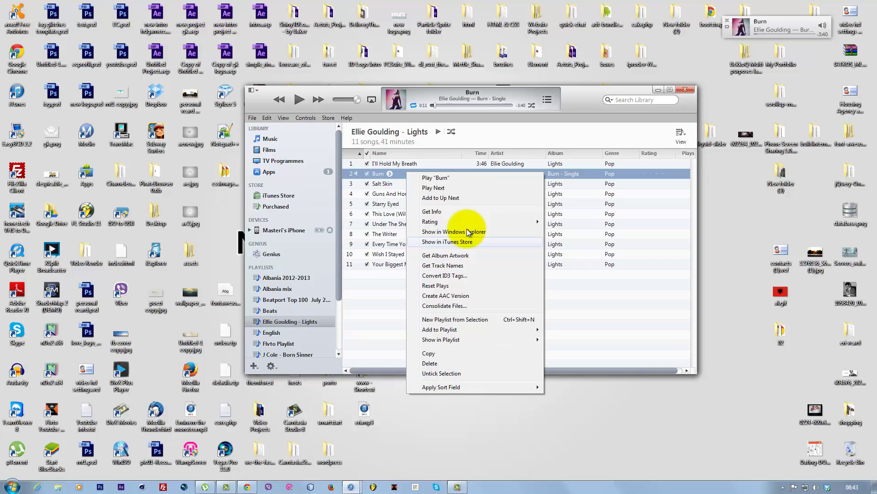
left_click(449, 211)
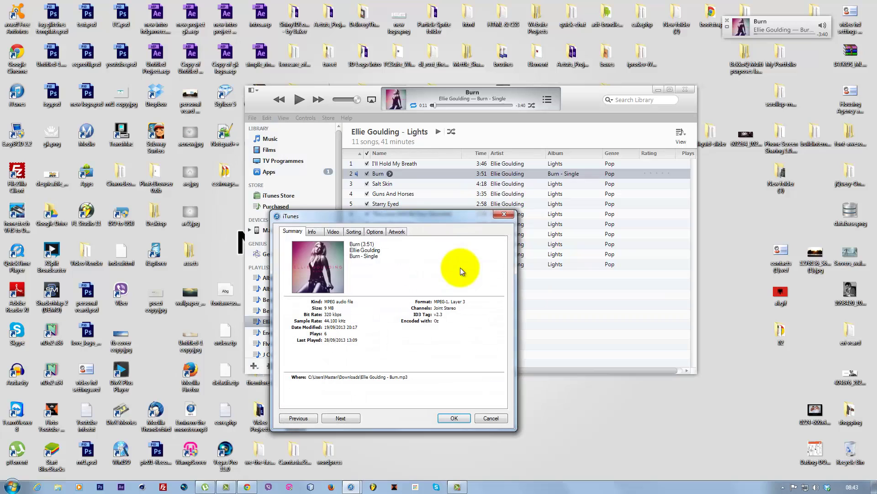
left_click(373, 233)
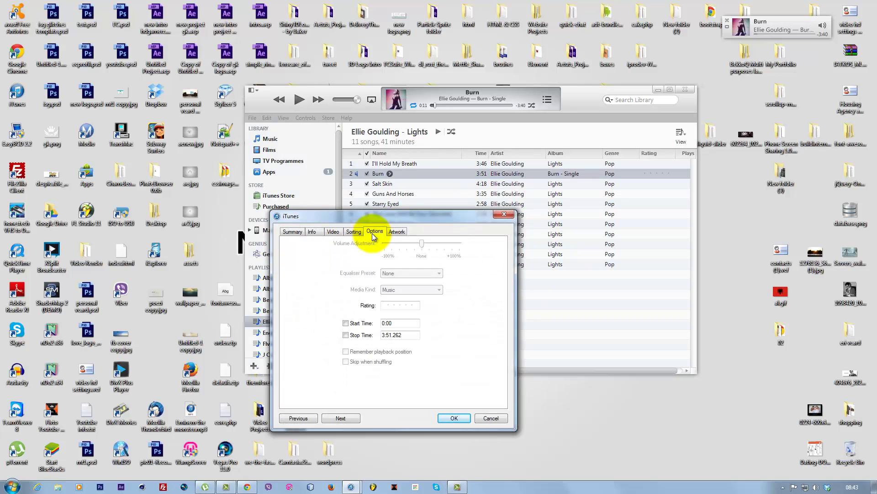
left_click(357, 327)
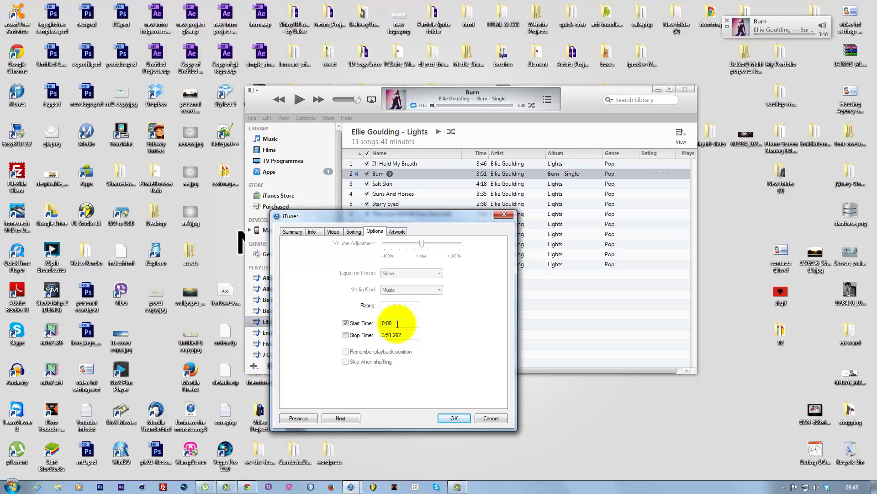
left_click(363, 336)
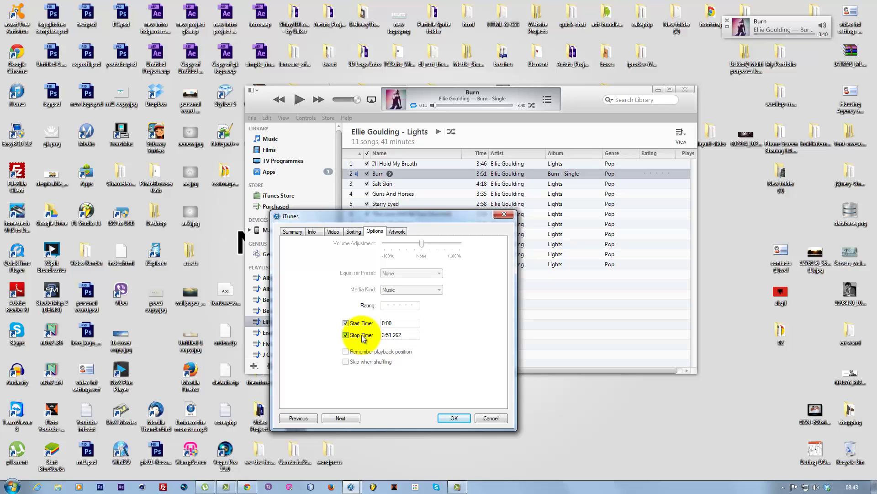
double_click(382, 335)
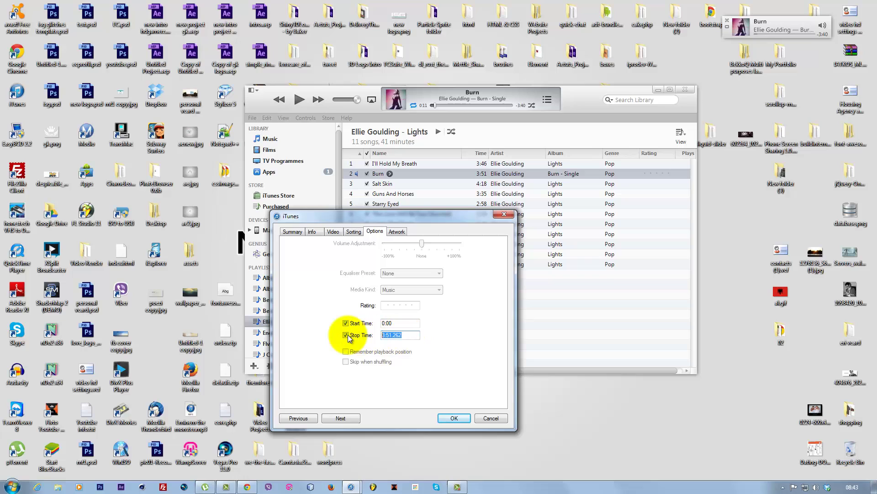
type("0:35")
left_click(452, 418)
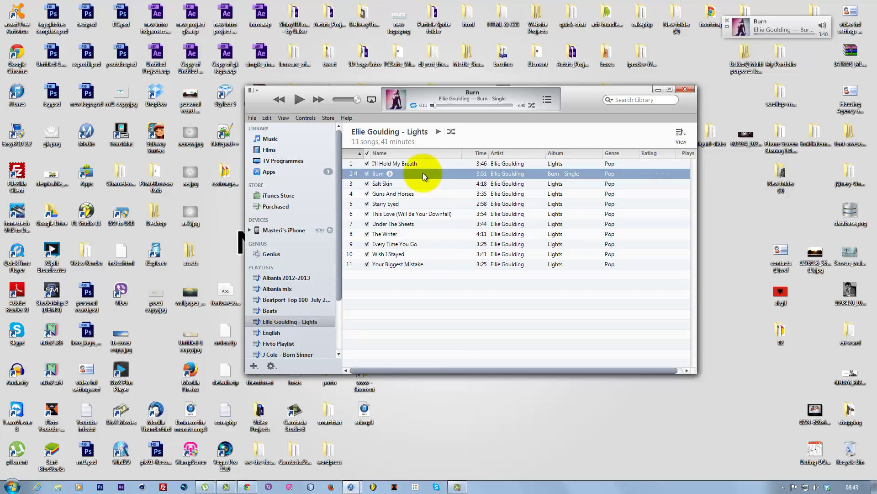
Create an AAC copy of the 0:35 Burn, untick the original's stop time, and show the Music library
right_click(423, 175)
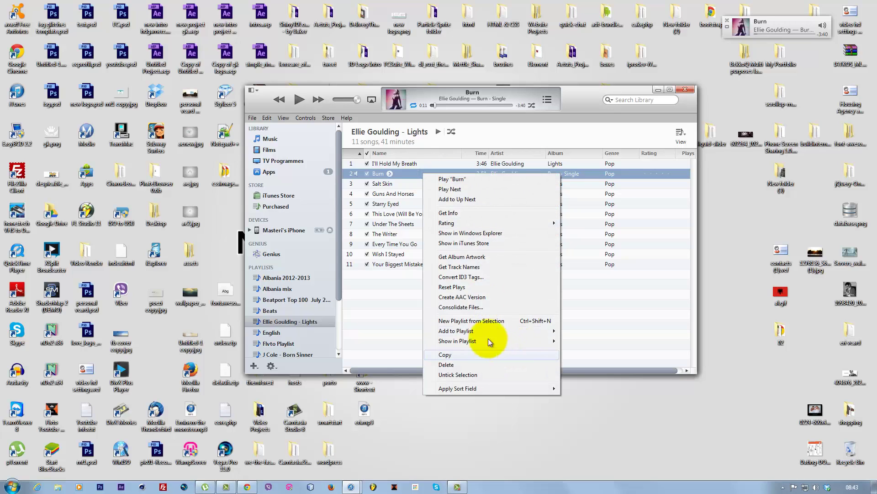
left_click(463, 300)
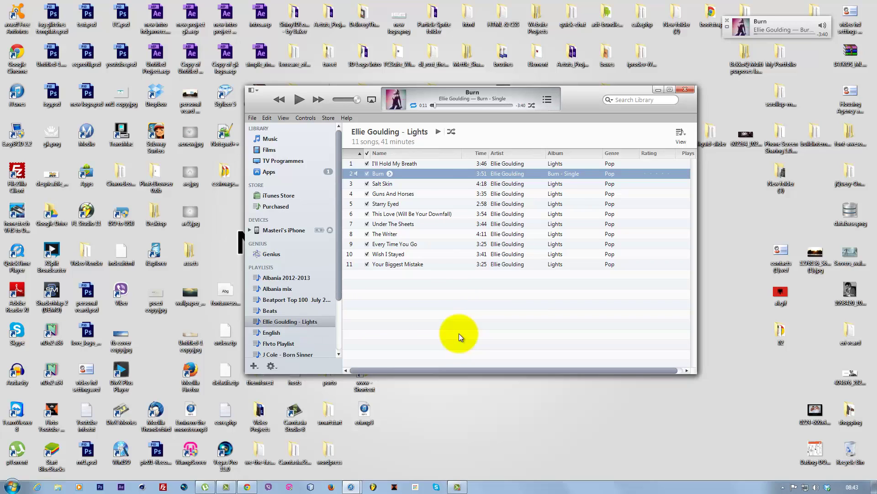
right_click(418, 173)
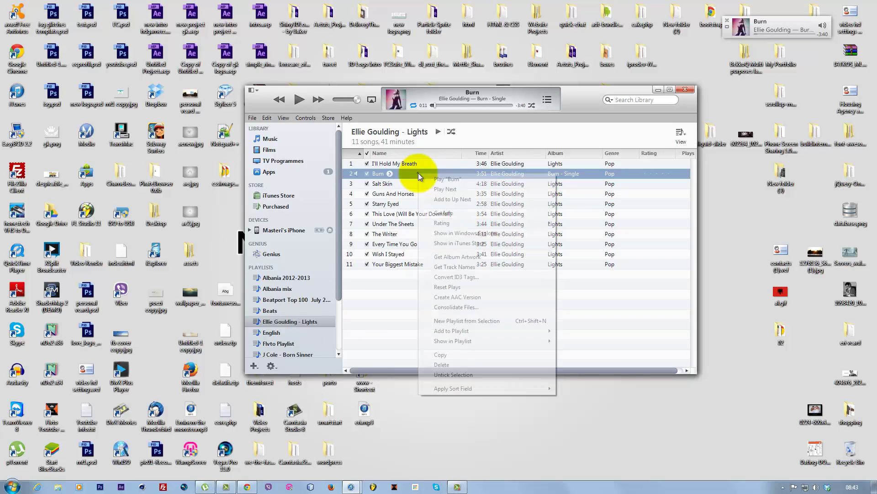
left_click(446, 213)
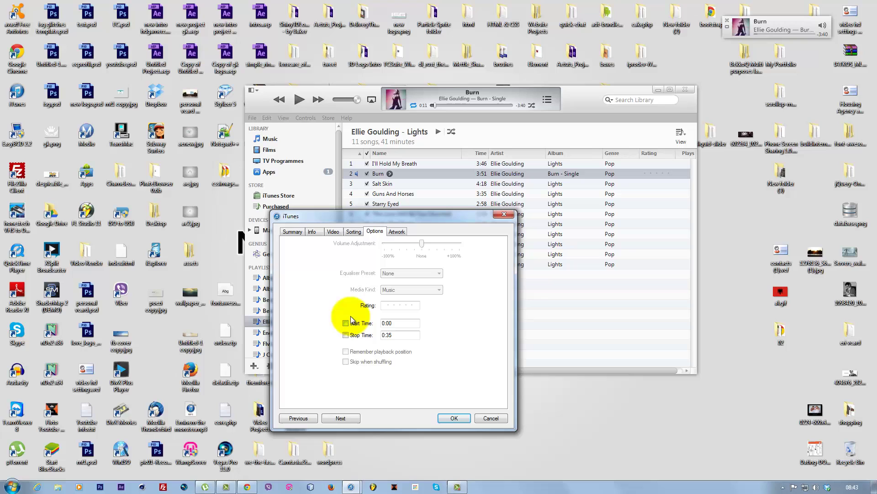
left_click(346, 335)
left_click(455, 418)
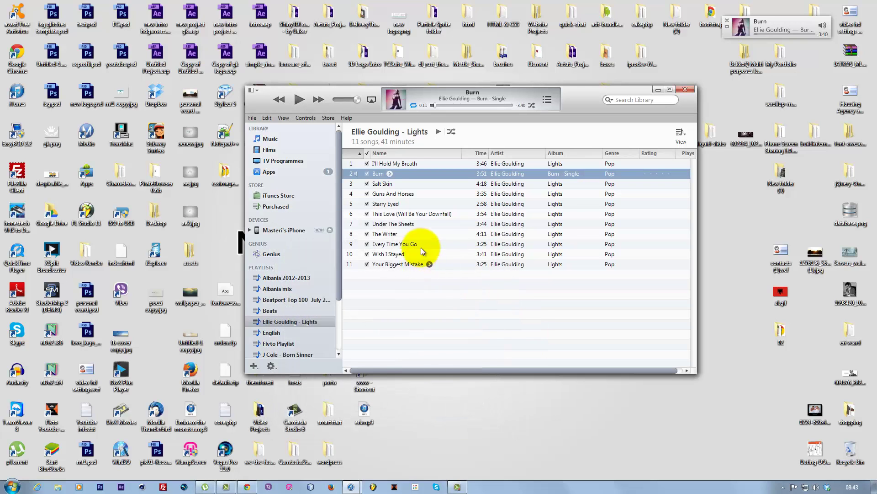
left_click(270, 140)
left_click(639, 100)
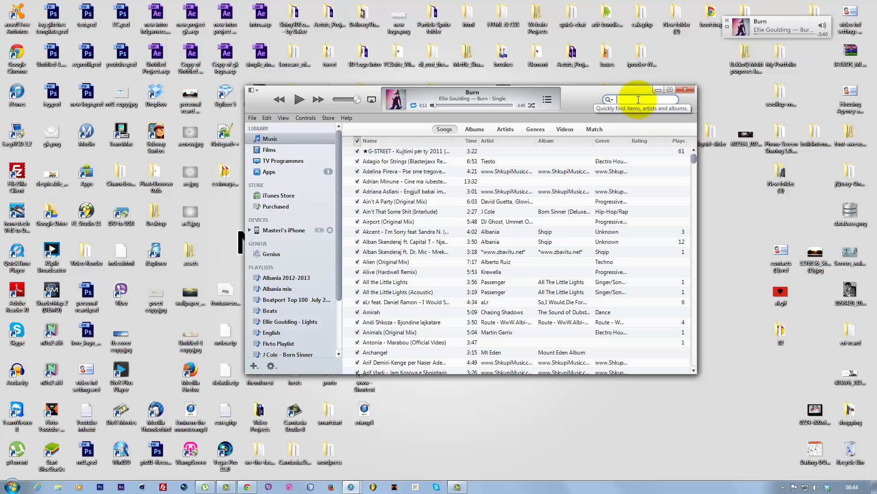
Type 'bur' to jump to Burn and select the 0:35 copy below the 3:51 original
type("burn")
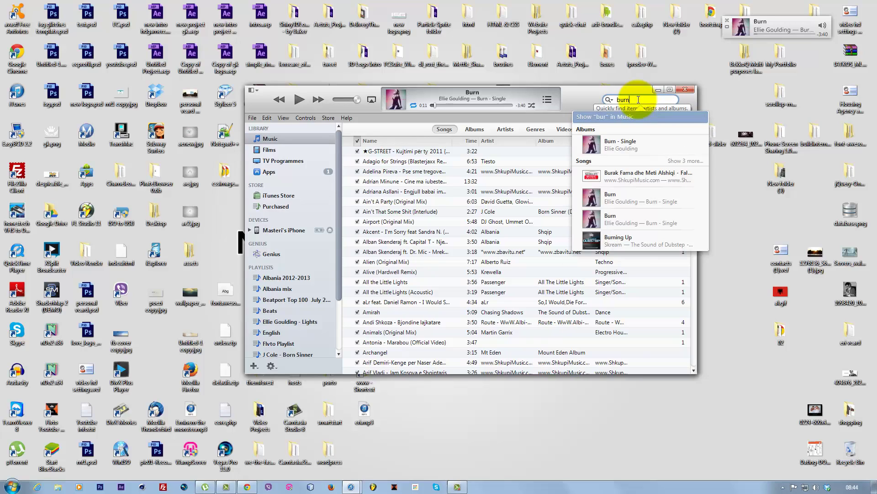
left_click(427, 243)
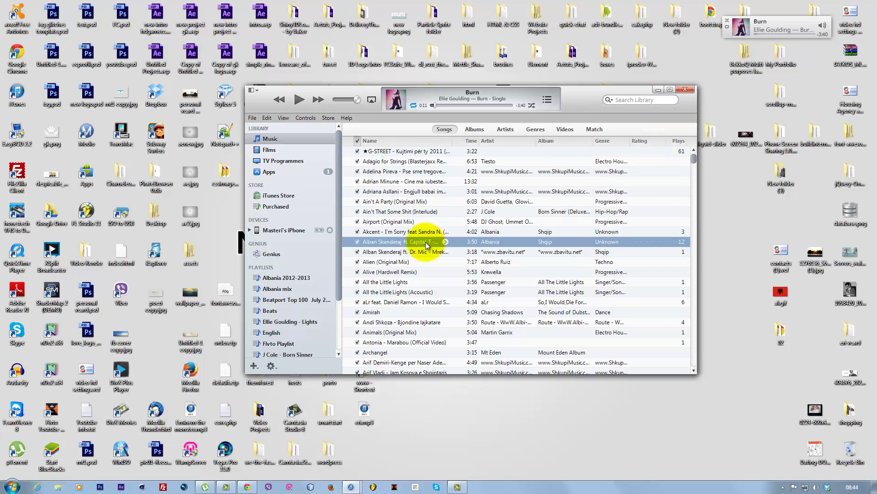
type("bur")
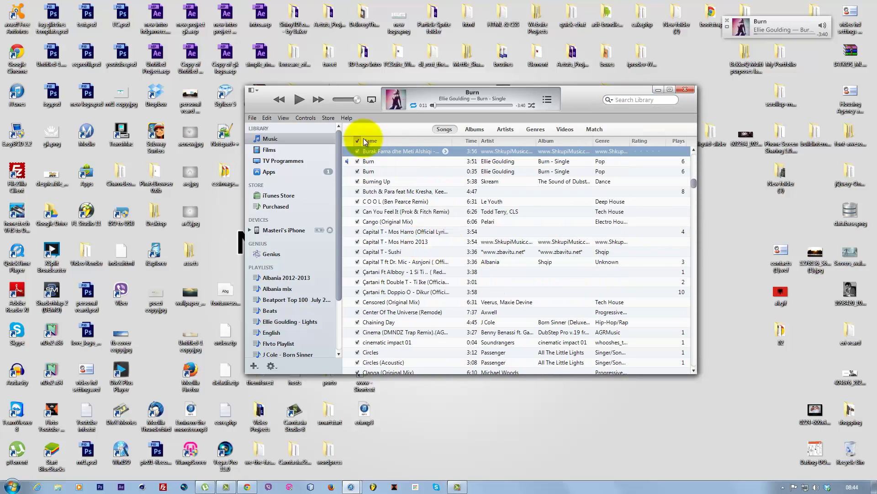
left_click(400, 162)
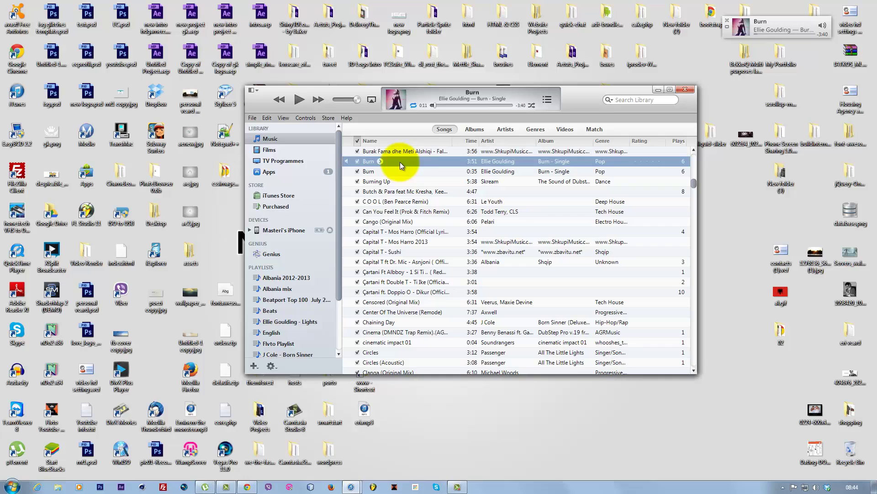
left_click(409, 170)
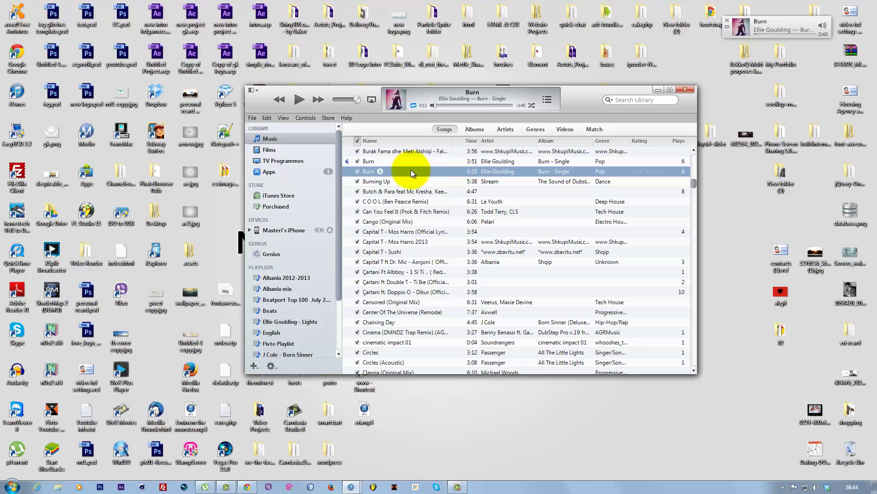
Show the 35-second Burn copy in Windows Explorer and rename 01 Burn.m4a to 01 Burn.m4r
right_click(406, 171)
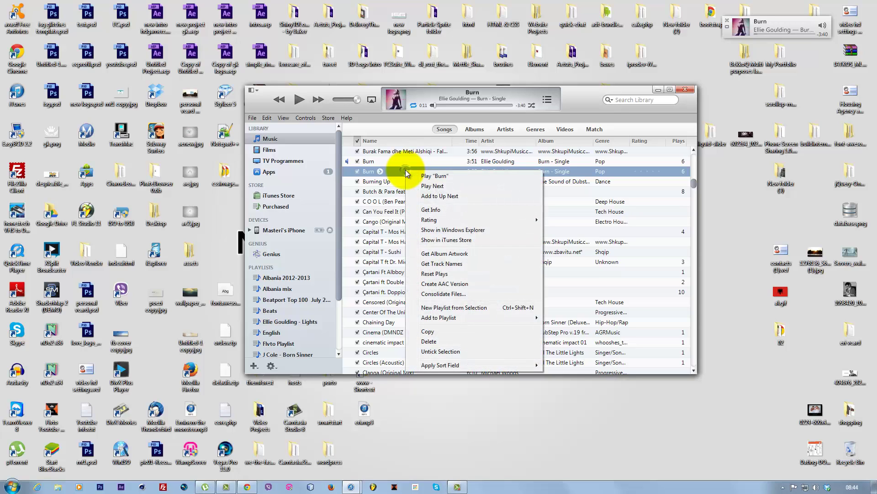
left_click(461, 231)
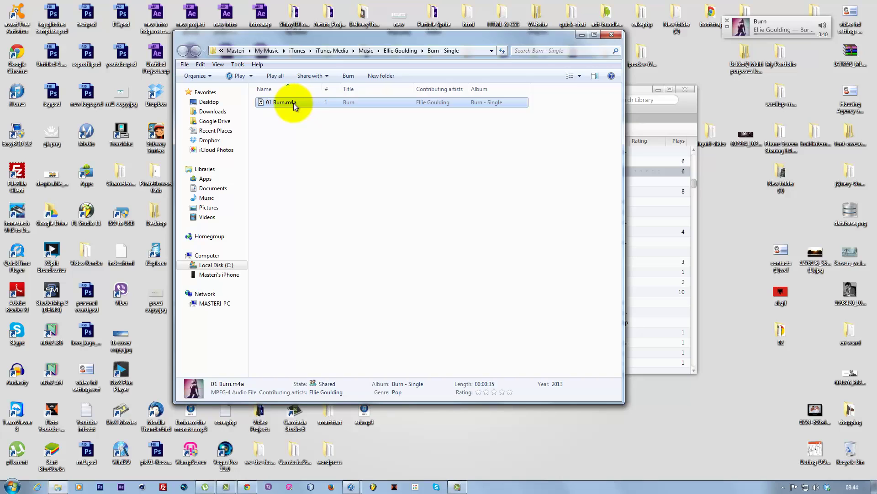
left_click(294, 104)
left_click(294, 104)
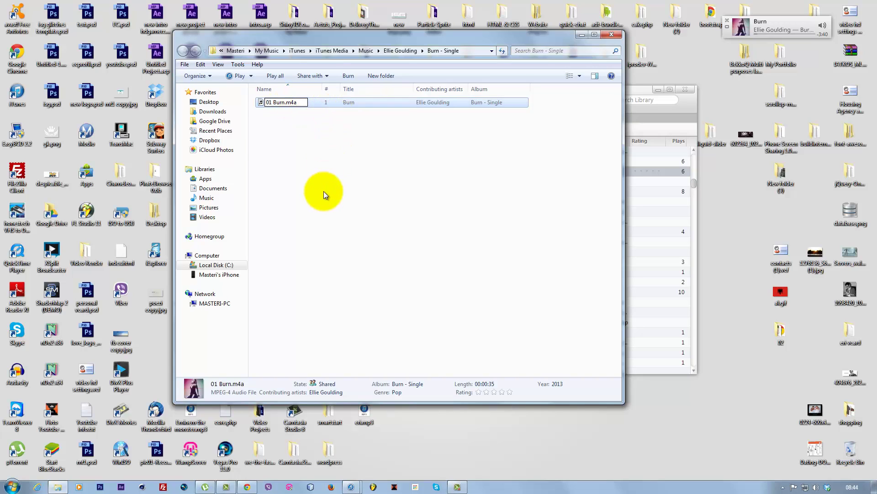
key("BackSpace")
type("r")
key("Return")
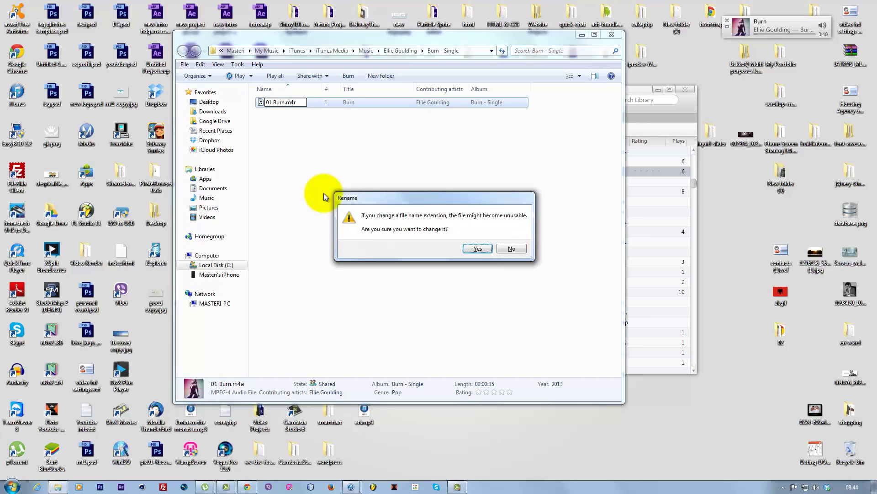
left_click(476, 250)
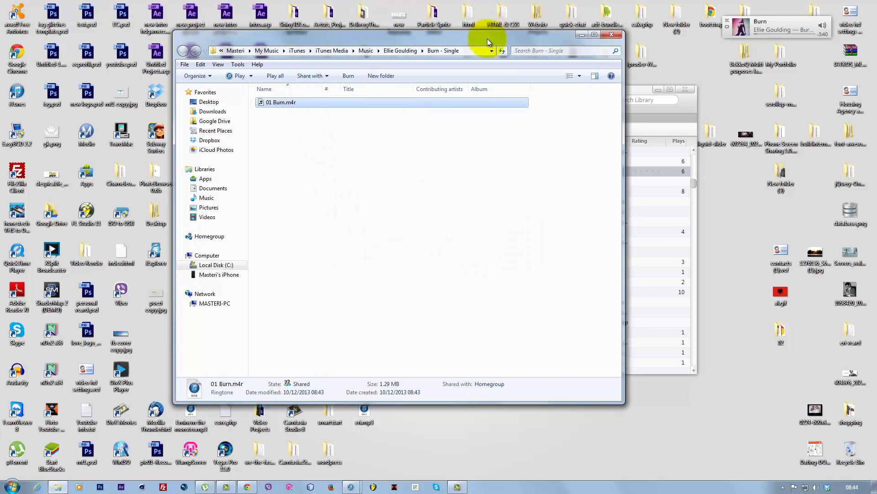
left_click_drag(487, 38, 365, 42)
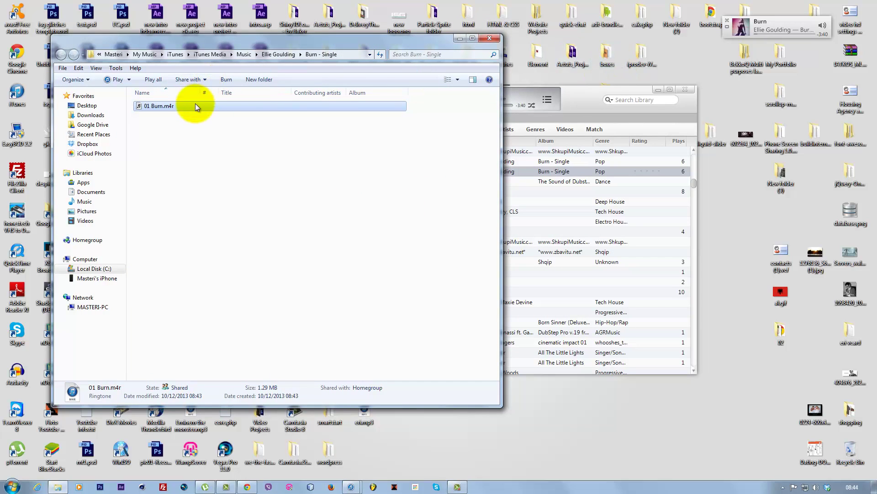
Tick Tones under Sources on the General tab of iTunes Preferences and save
left_click_drag(581, 99, 747, 123)
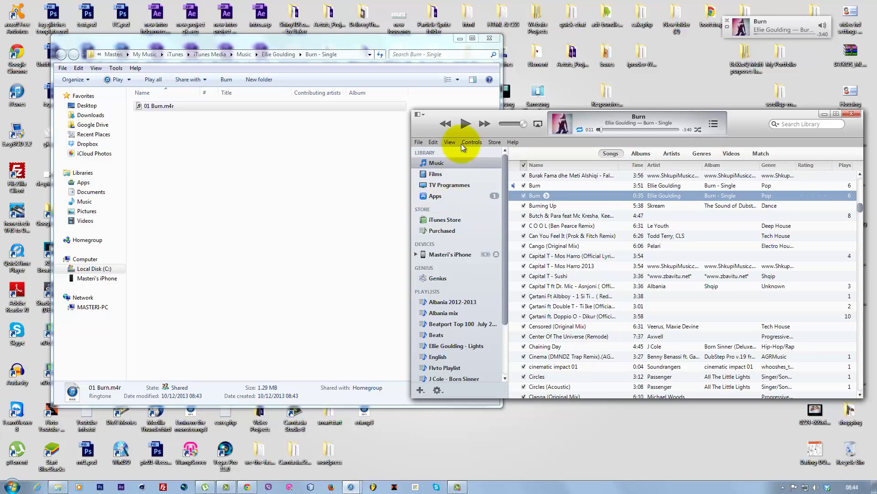
left_click(418, 143)
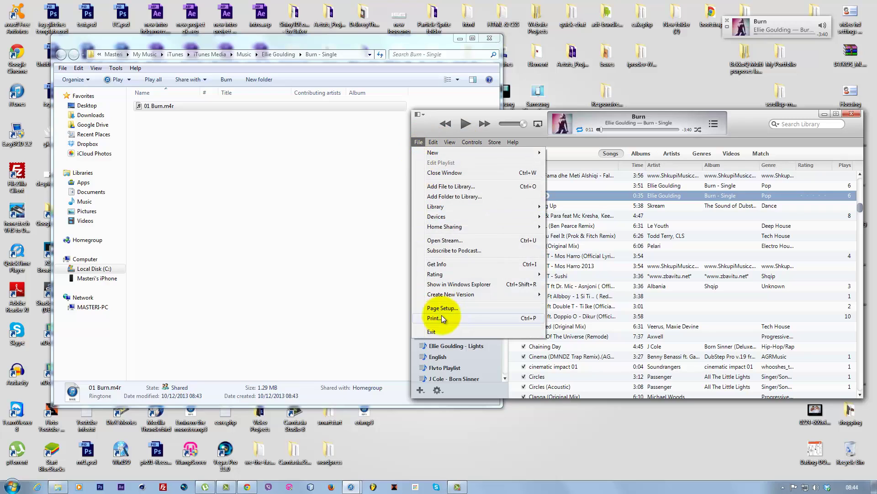
mouse_move(437, 143)
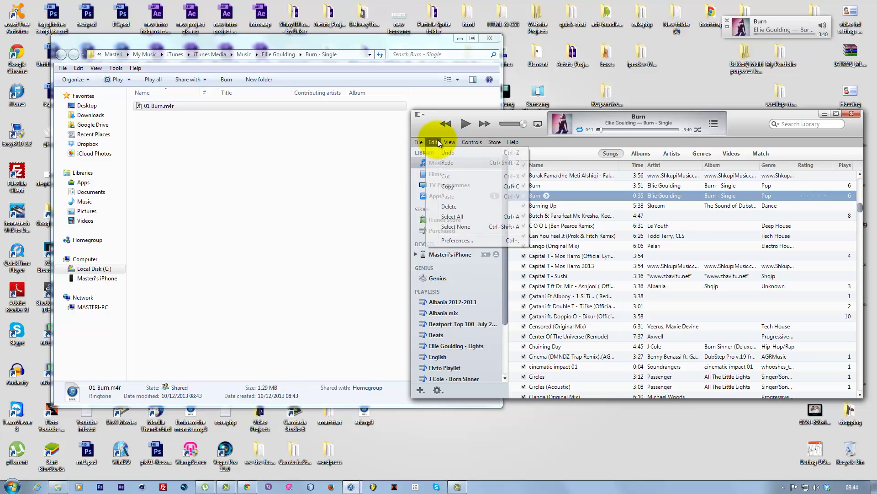
left_click(457, 241)
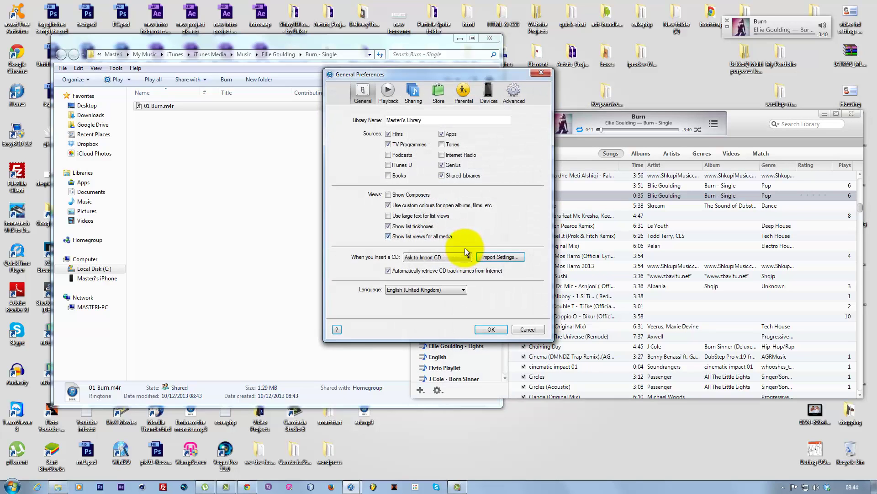
left_click(445, 144)
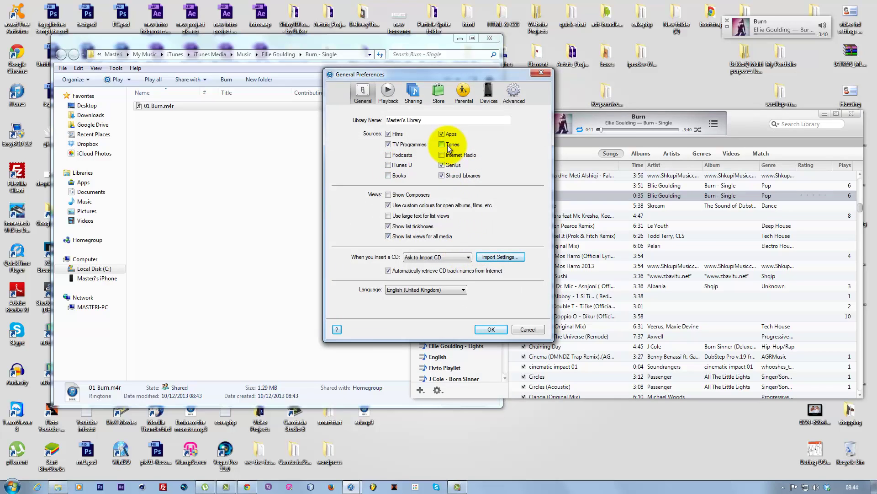
left_click_drag(484, 73, 450, 74)
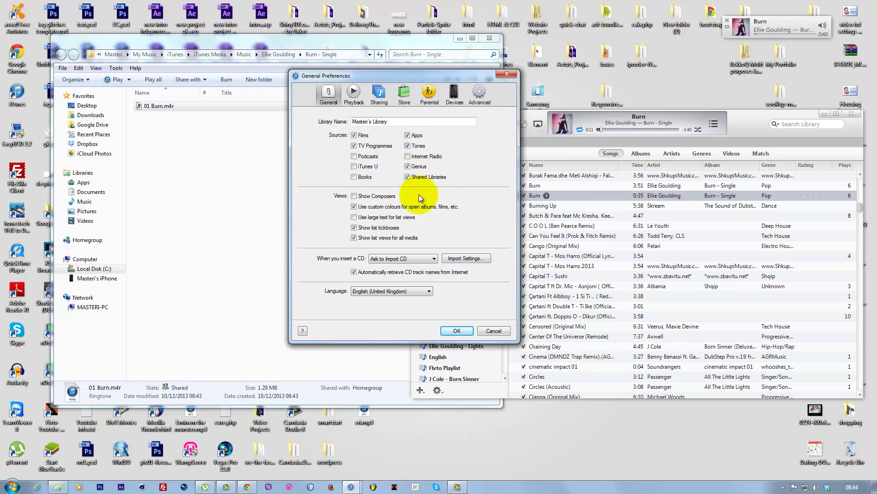
left_click(457, 330)
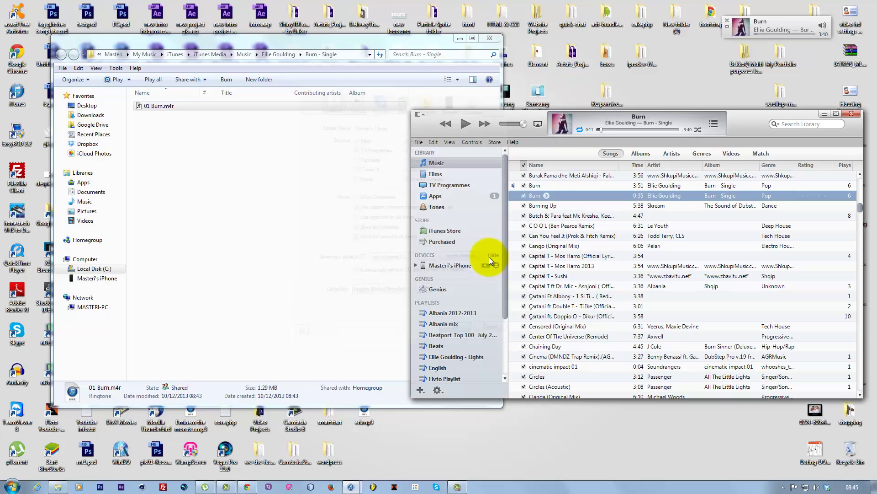
Drag 01 Burn.m4r into Tones, tick Burn on the iPhone's Tones tab and apply
left_click(437, 207)
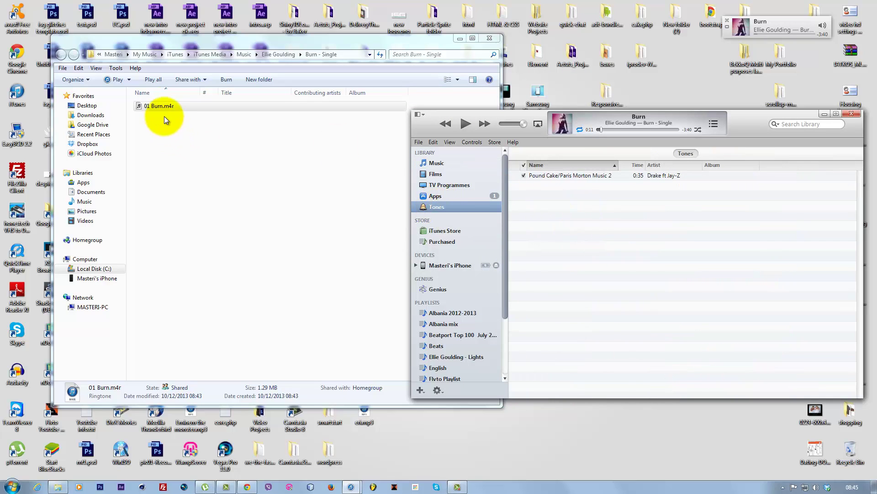
left_click_drag(160, 104, 609, 219)
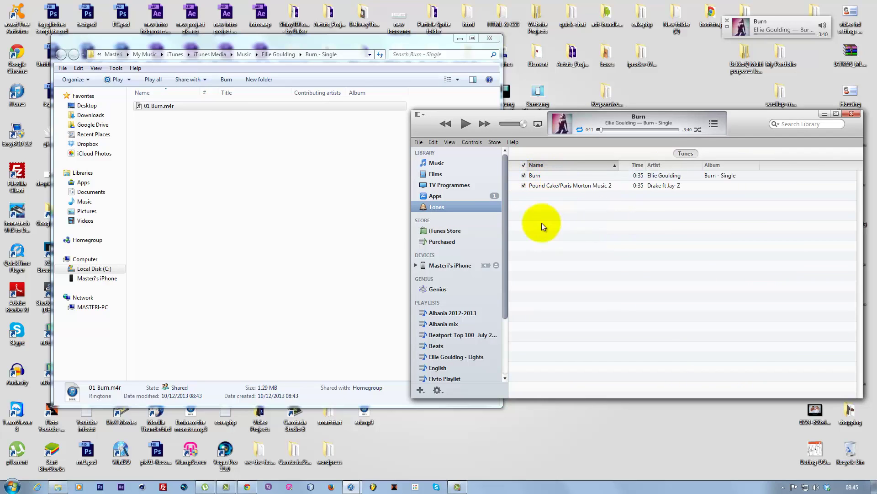
left_click(444, 267)
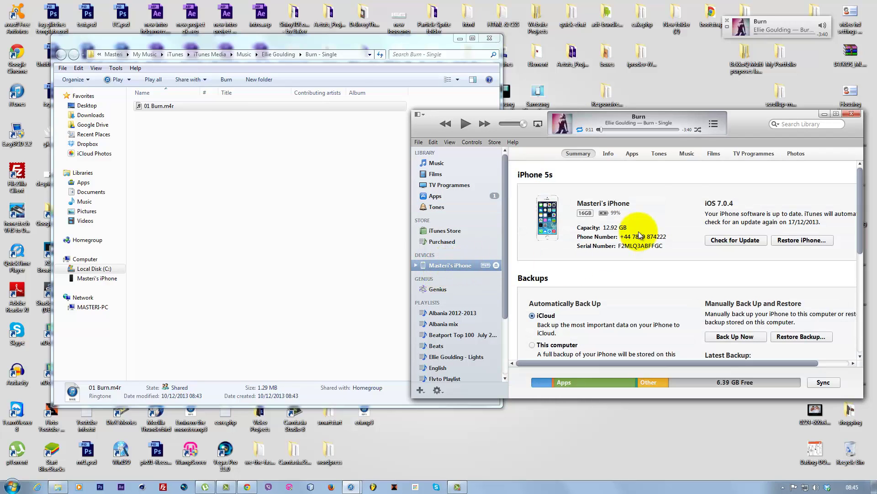
left_click(659, 154)
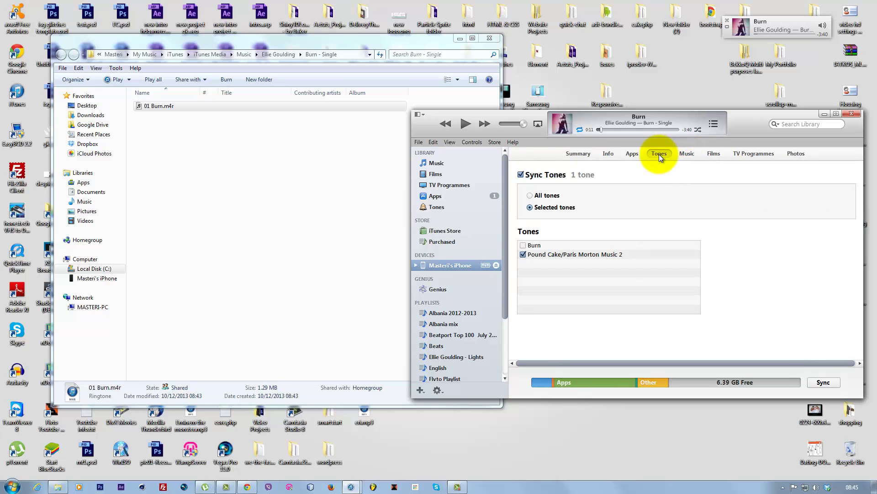
left_click(523, 246)
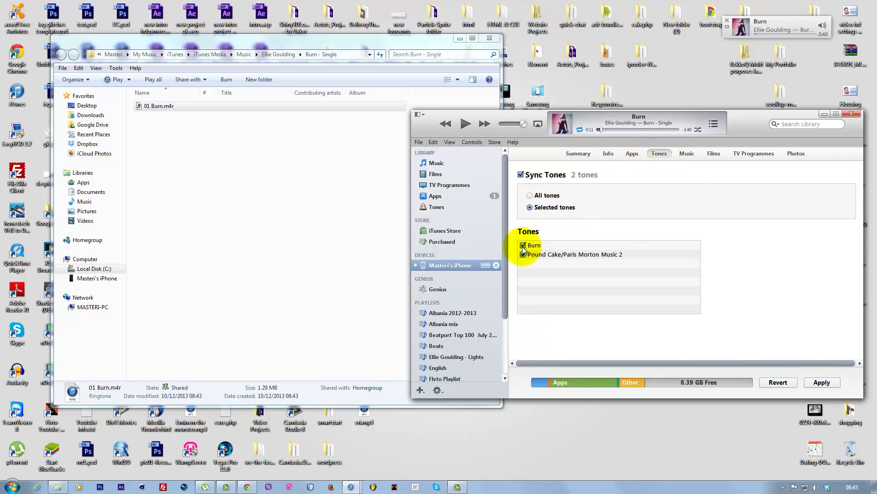
left_click(822, 383)
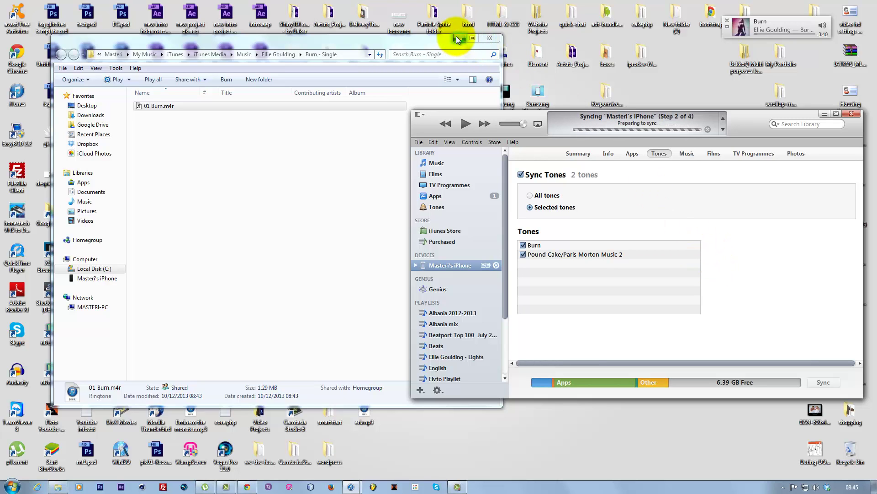
Close the Burn folder, move iTunes left, and close the AirServer mirrored iPhone window
left_click(488, 39)
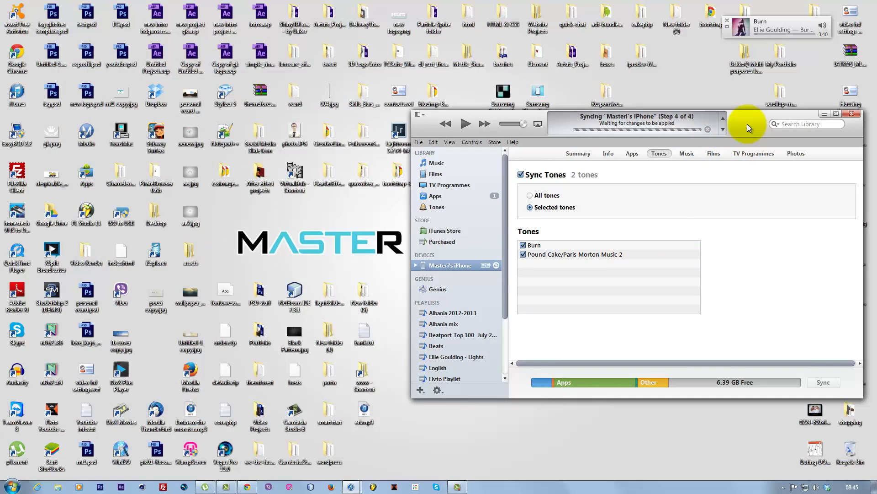
left_click_drag(735, 125, 595, 124)
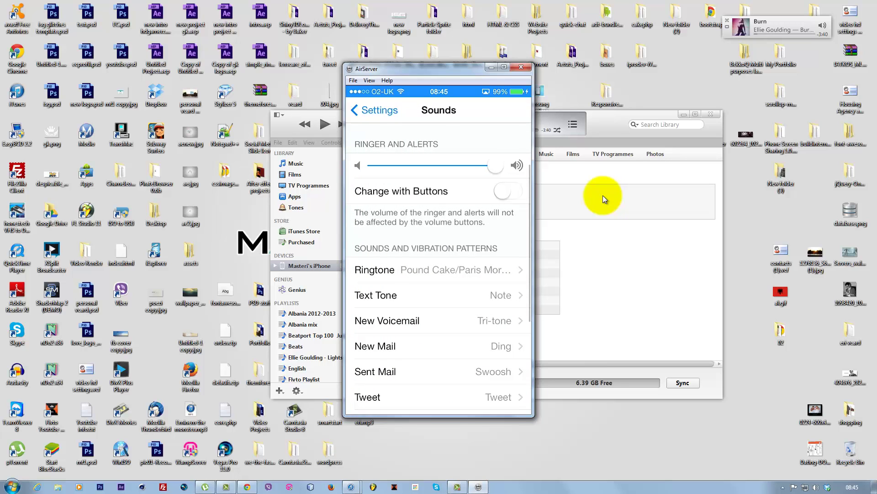
left_click(522, 67)
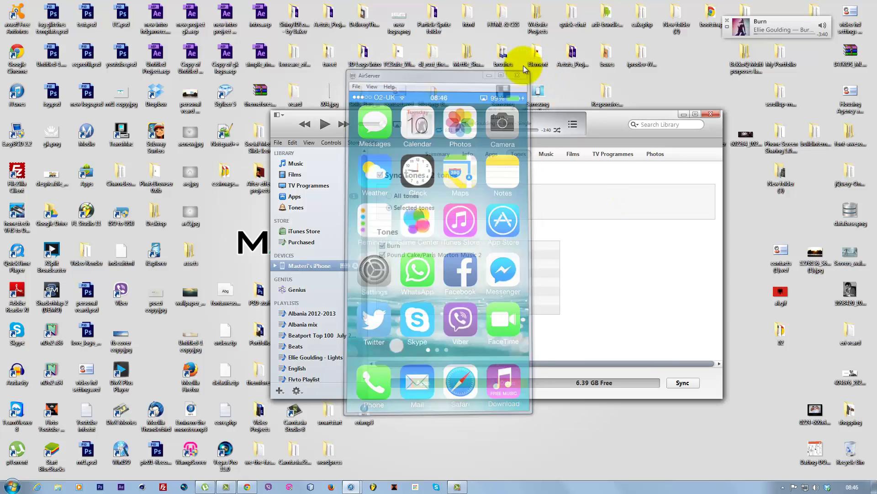